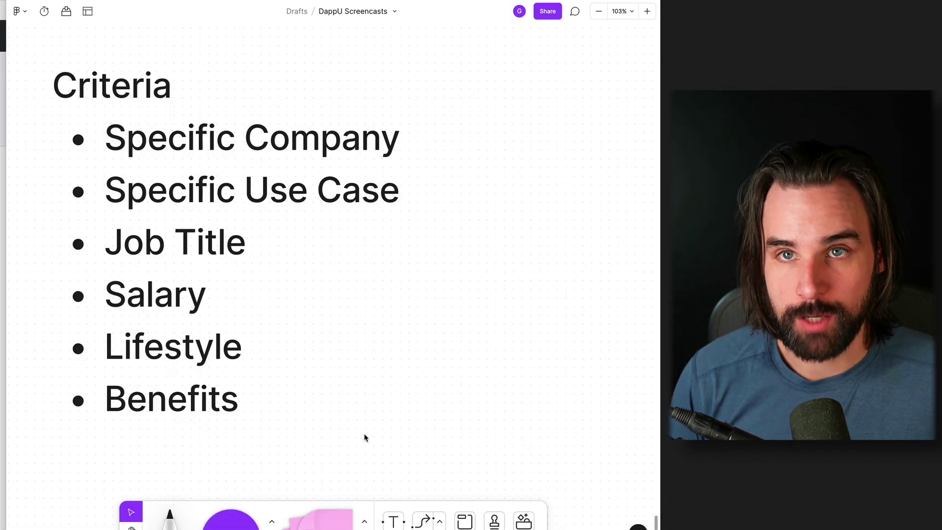
# Select the Specific Company, Specific Use Case, Job Title, Salary and Lifestyle criteria lines in turn, then stop editing
pyautogui.tripleClick(226, 151)
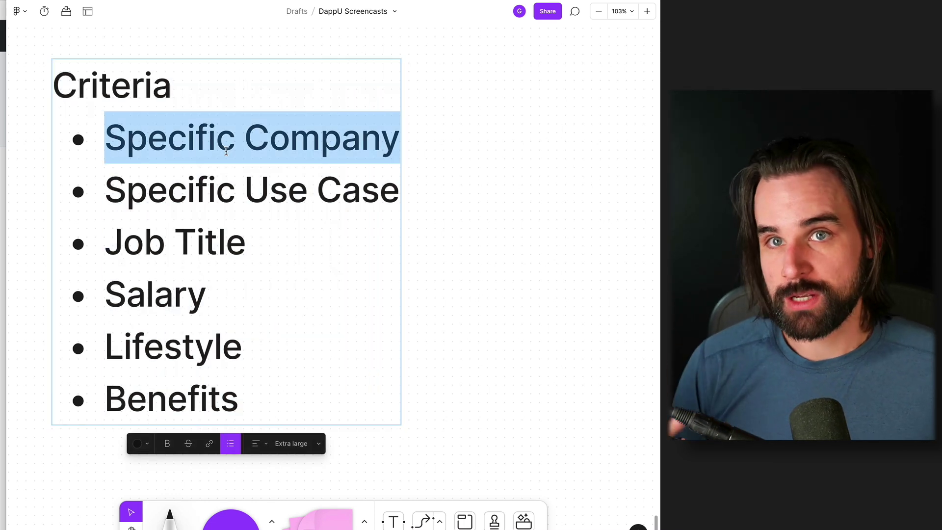
pyautogui.tripleClick(234, 189)
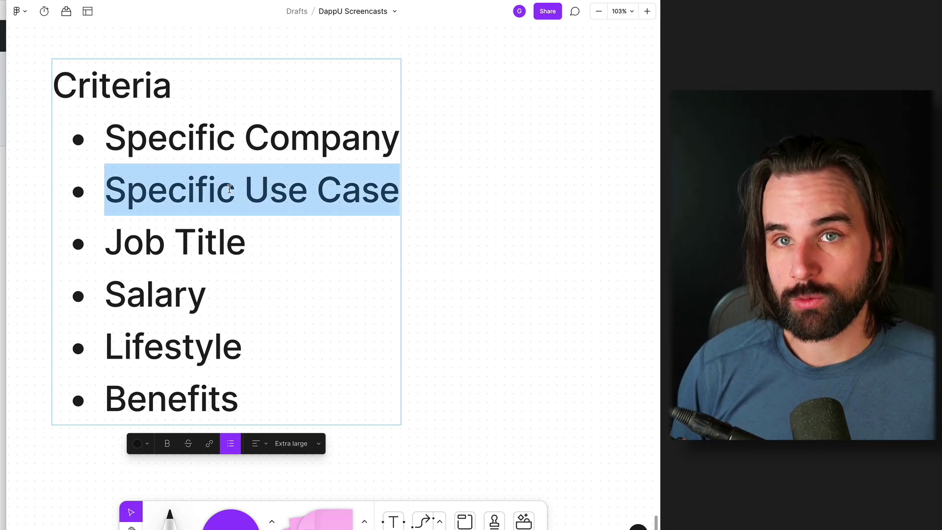
pyautogui.tripleClick(237, 260)
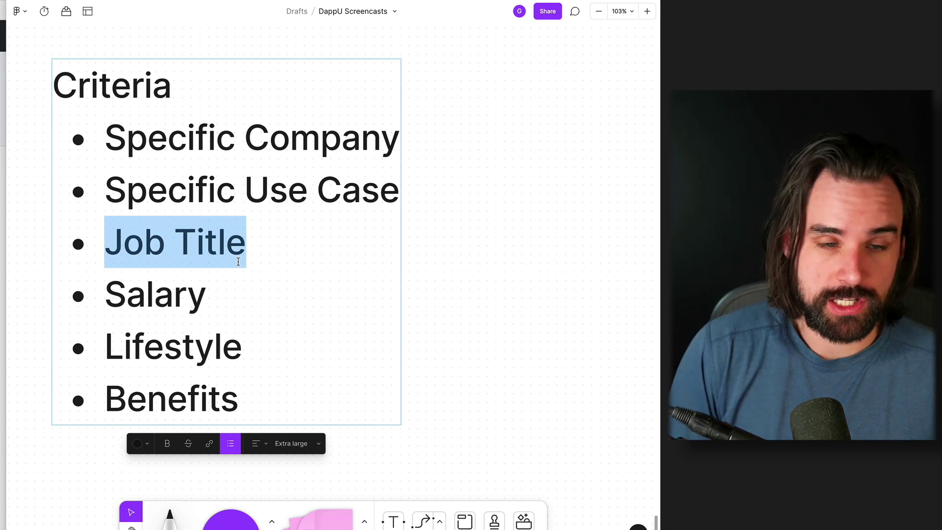
pyautogui.tripleClick(256, 300)
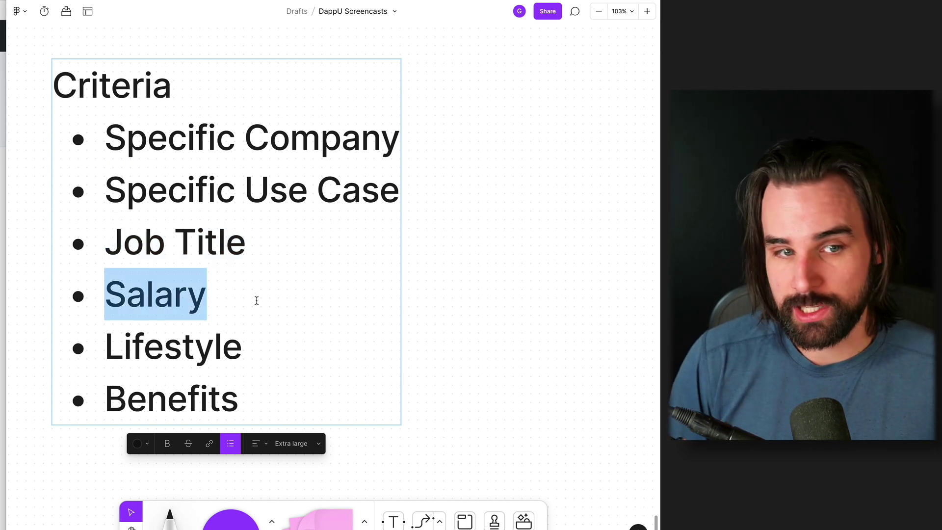
pyautogui.tripleClick(236, 349)
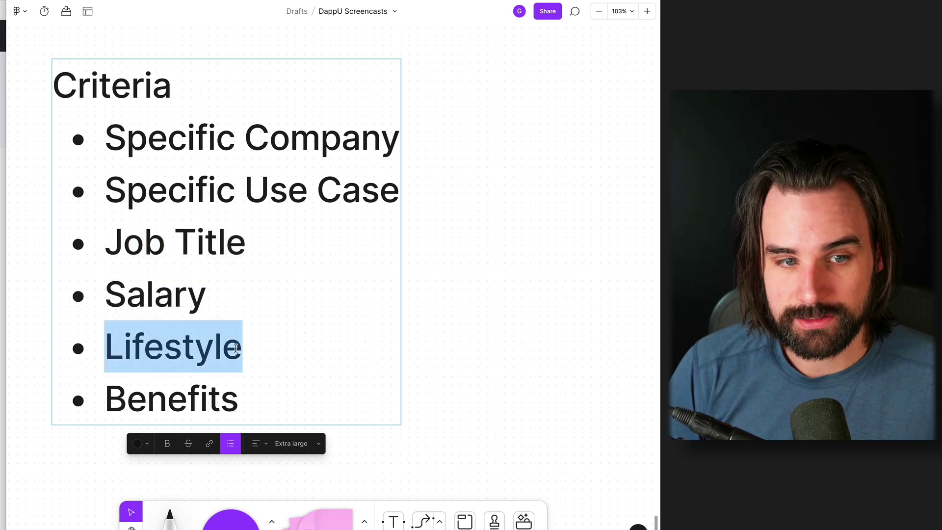
pyautogui.click(262, 385)
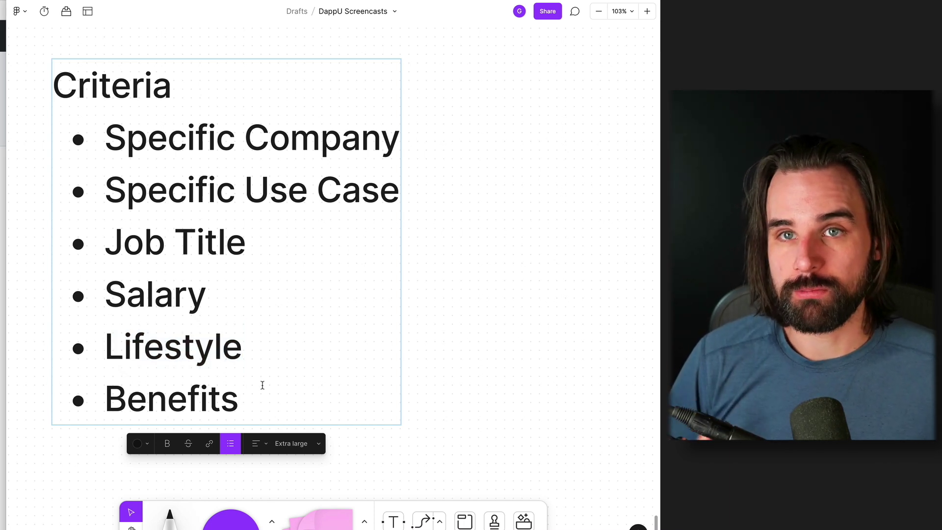
pyautogui.press('Escape')
pyautogui.press('Escape')
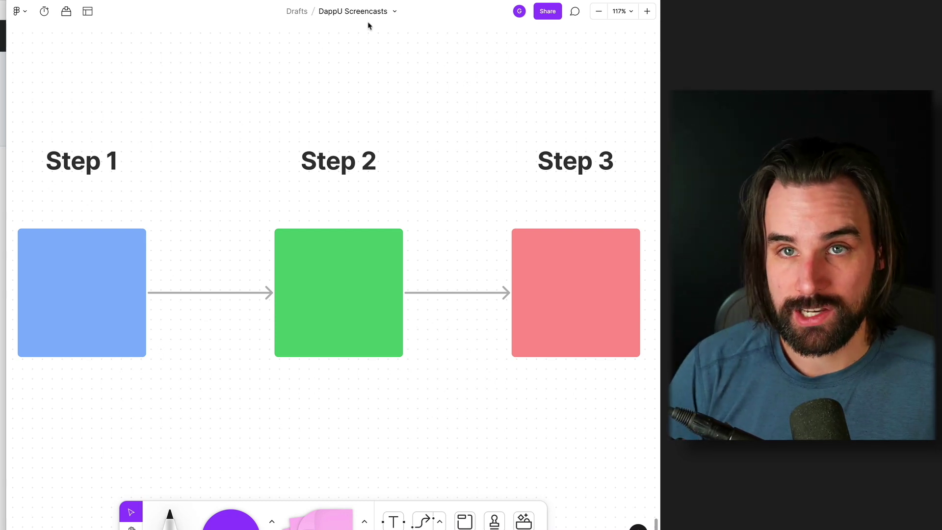
pyautogui.scroll(-1, 248, 238)
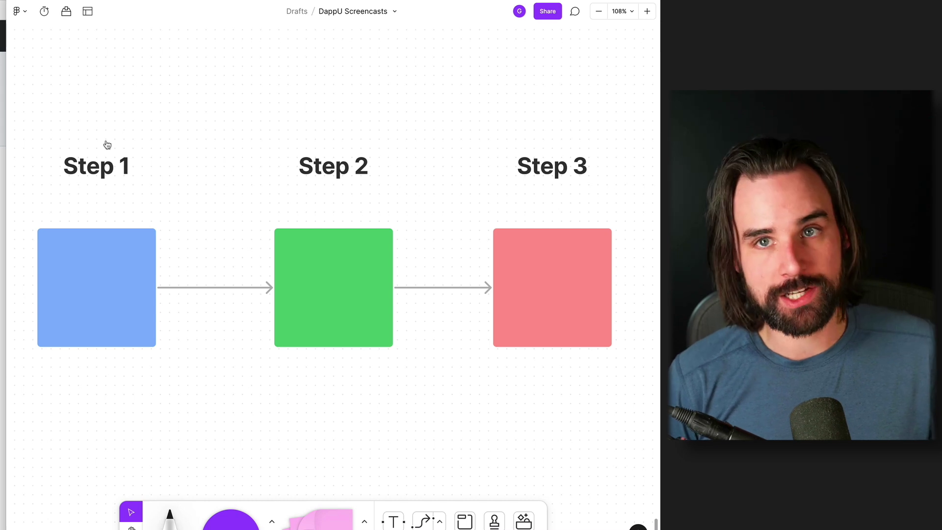
pyautogui.press('super+Tab')
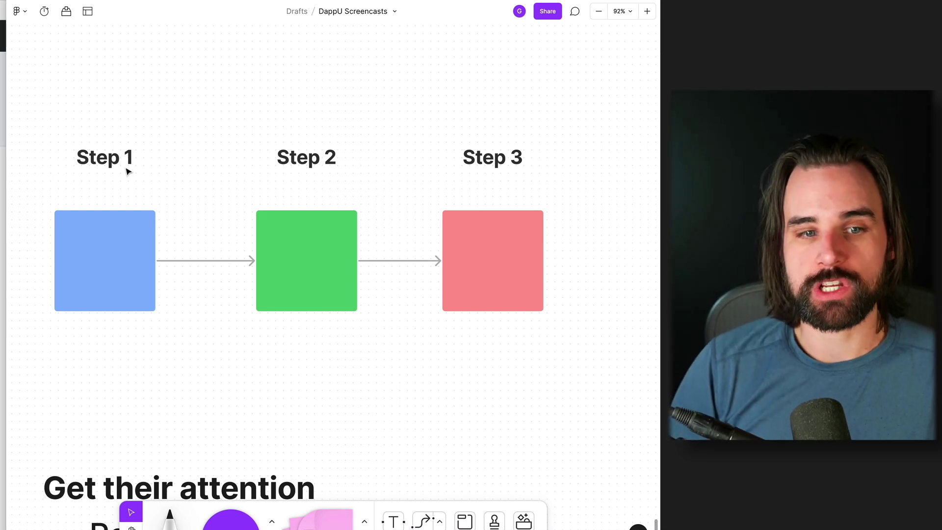
# Scroll the canvas up, then down to the Get their attention list
pyautogui.scroll(1, 128, 171)
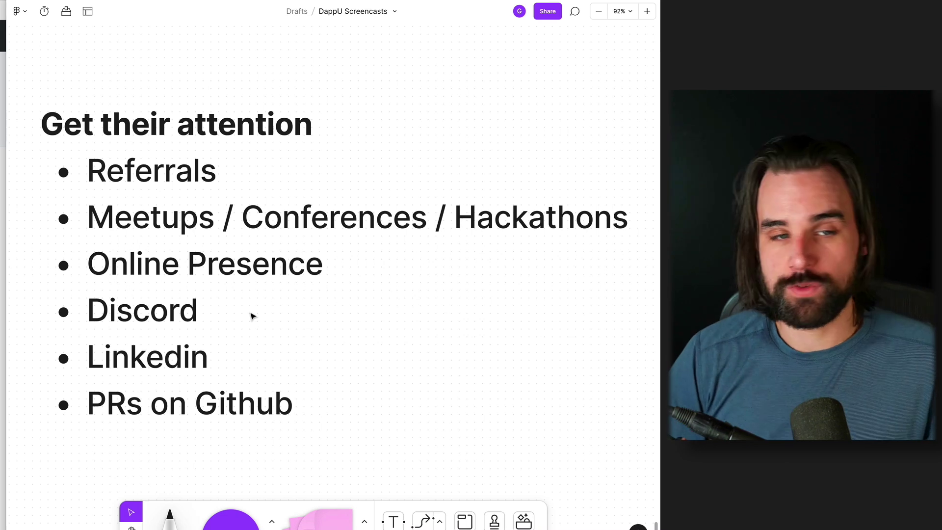
pyautogui.scroll(-1, 292, 259)
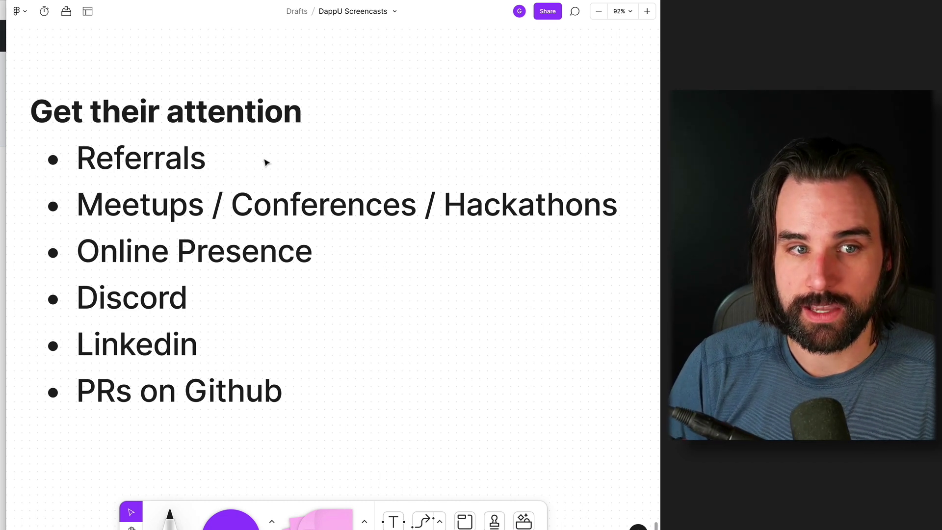
pyautogui.doubleClick(132, 153)
pyautogui.click(141, 152)
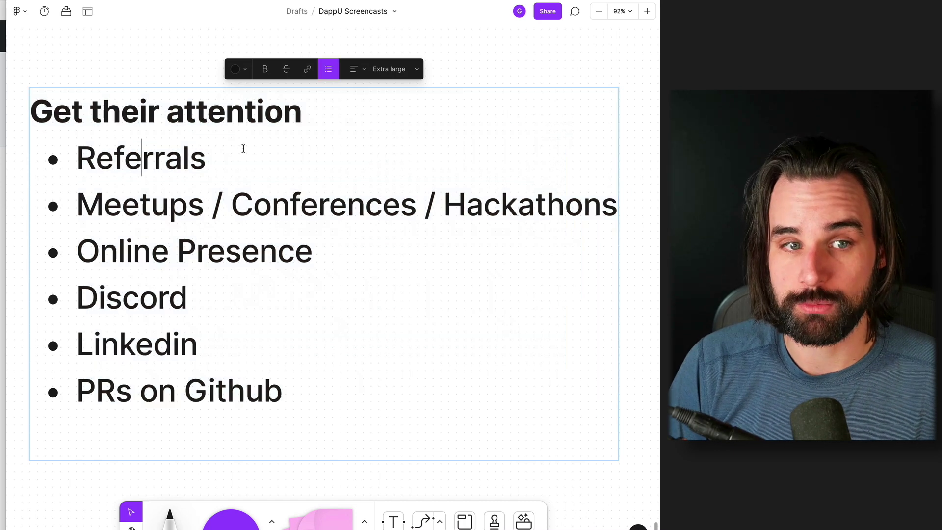
pyautogui.doubleClick(255, 149)
pyautogui.click(198, 156)
pyautogui.scroll(-2, 235, 172)
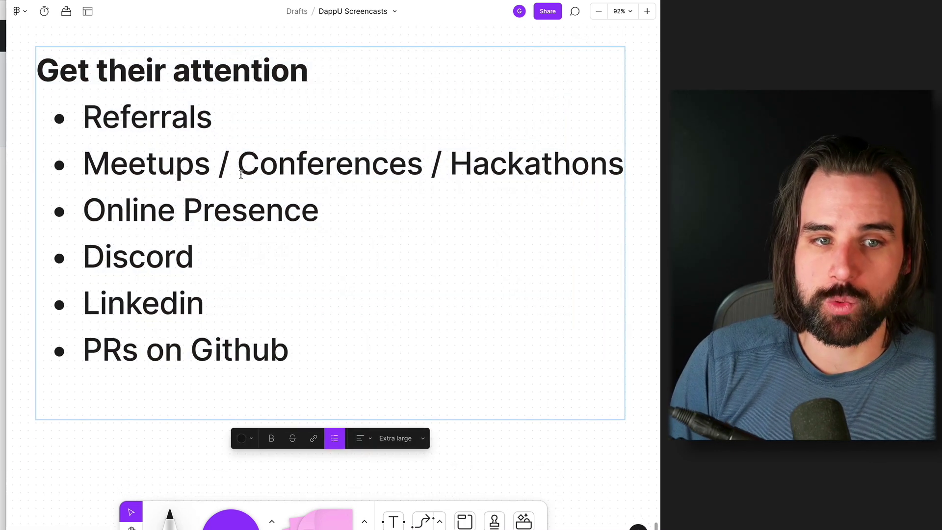
pyautogui.doubleClick(151, 145)
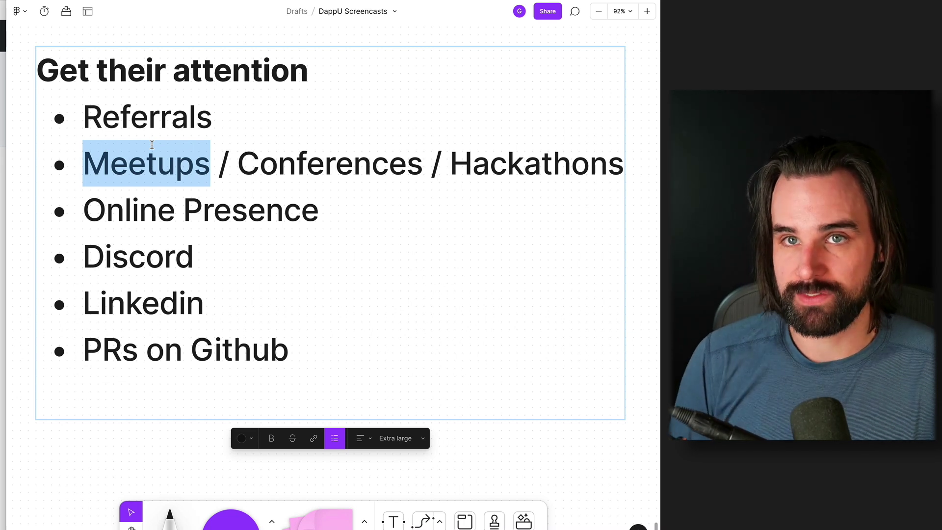
pyautogui.tripleClick(206, 201)
pyautogui.click(273, 259)
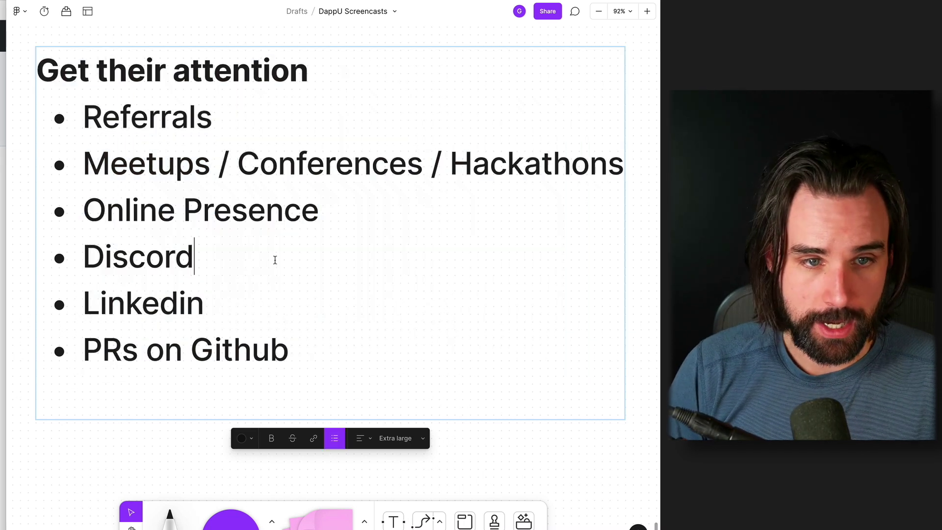
pyautogui.hscroll(1, 295, 257)
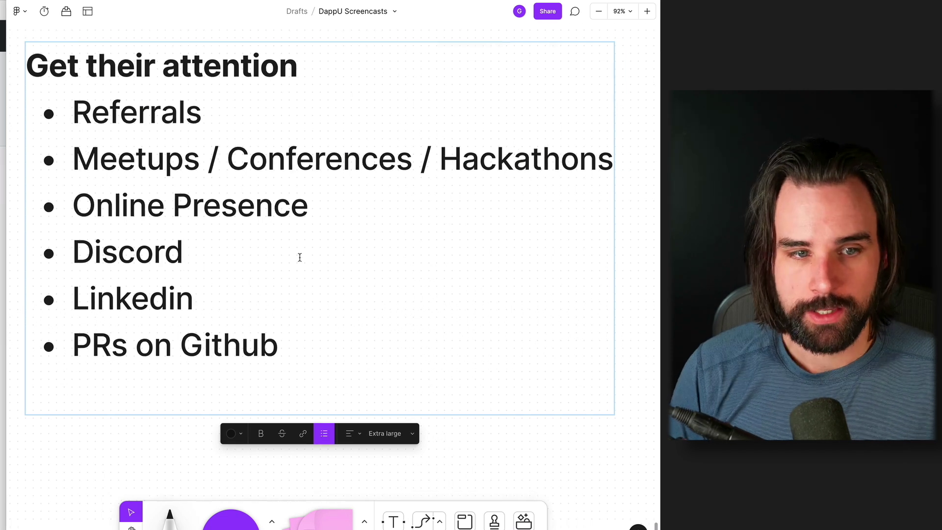
# Cut the 'PRs on Github' line and paste it into a new bullet above Linkedin
pyautogui.moveTo(328, 343); pyautogui.dragTo(62, 347)
pyautogui.hotkey('ctrl', 'c')
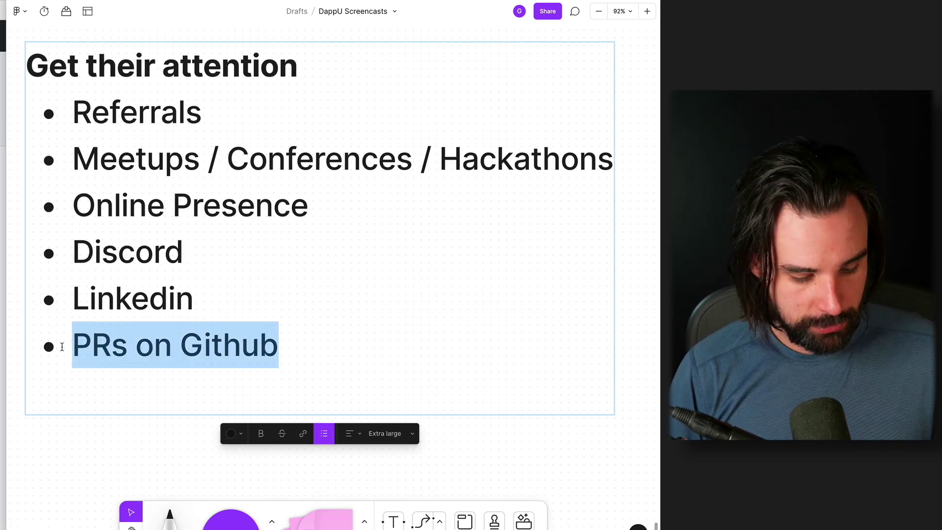
pyautogui.press('BackSpace')
pyautogui.press('Up')
pyautogui.press('Return')
pyautogui.press('Up')
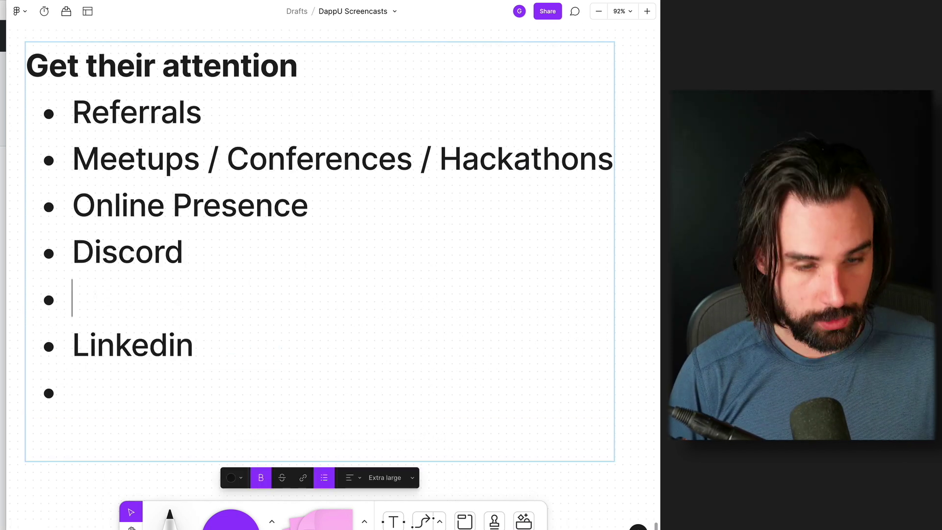
pyautogui.hotkey('ctrl', 'v')
# Delete the leftover empty bullet below Linkedin, then select Discord and the 'PRs on Github' line
pyautogui.press('Down')
pyautogui.press('Down')
pyautogui.press('BackSpace')
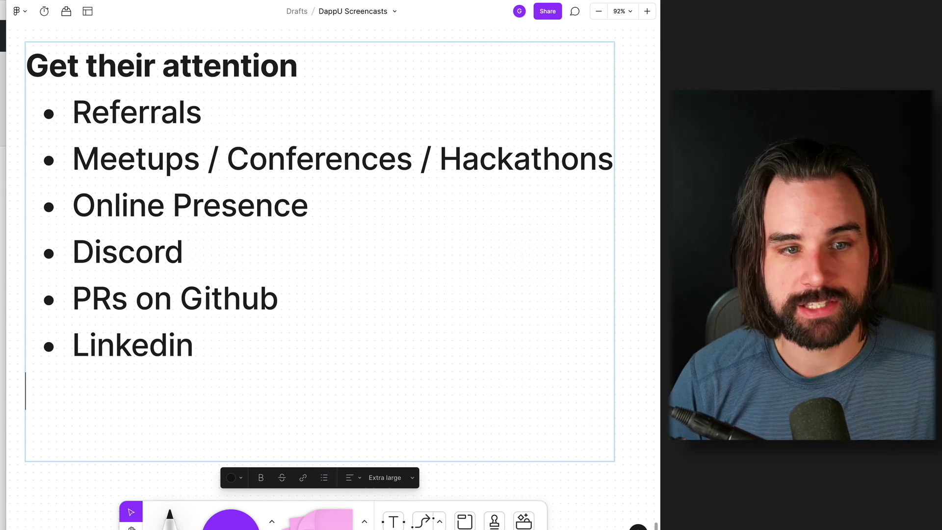
pyautogui.press('BackSpace')
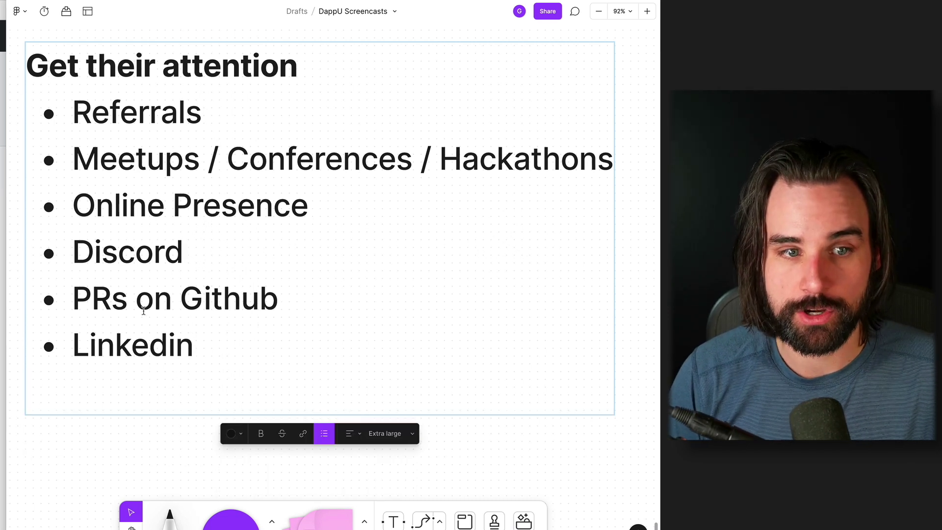
pyautogui.moveTo(203, 255); pyautogui.dragTo(50, 252)
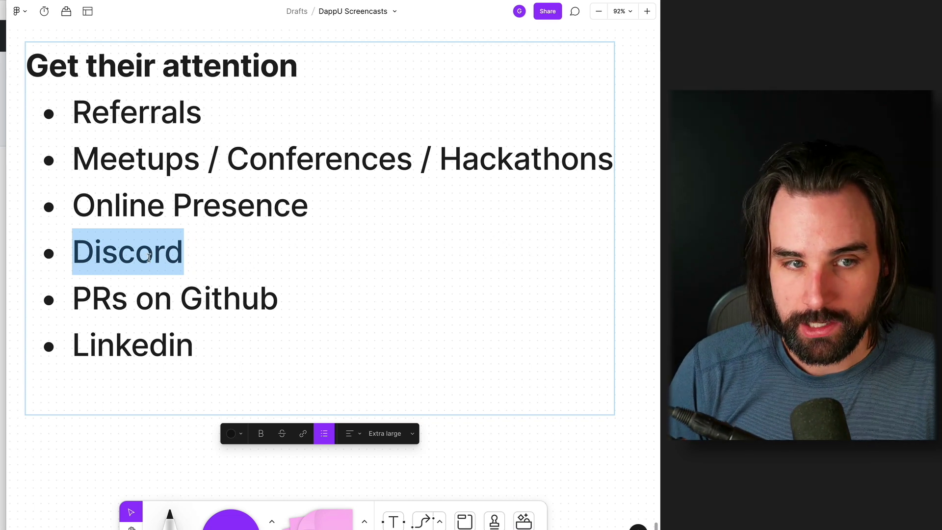
pyautogui.tripleClick(216, 305)
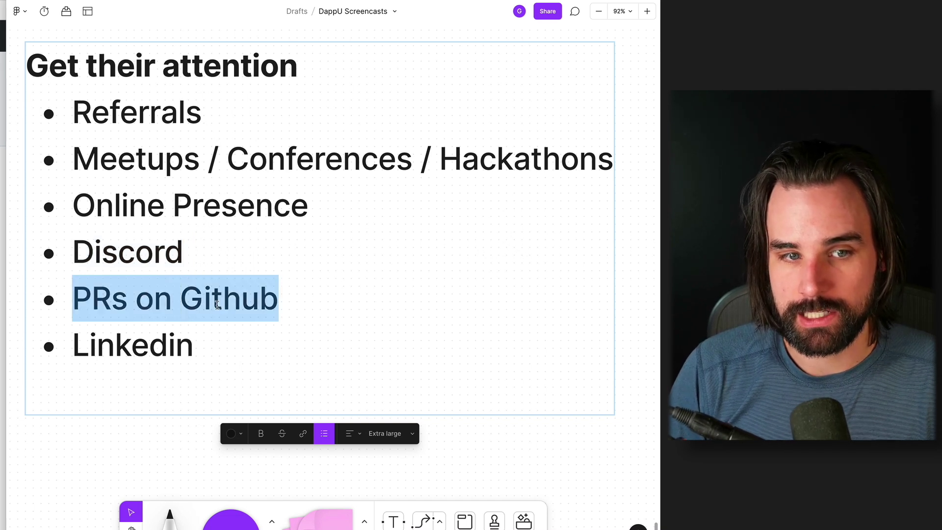
# Reselect and deselect the 'PRs on Github' line, then put the caret on the empty line below Linkedin
pyautogui.click(253, 326)
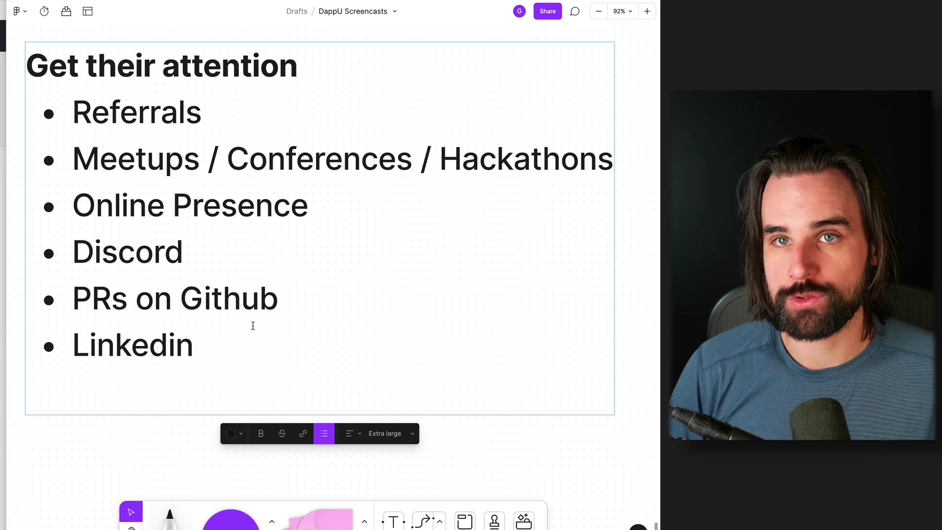
pyautogui.click(308, 309)
pyautogui.hotkey('shift', 'Home')
pyautogui.hscroll(-3, 435, 362)
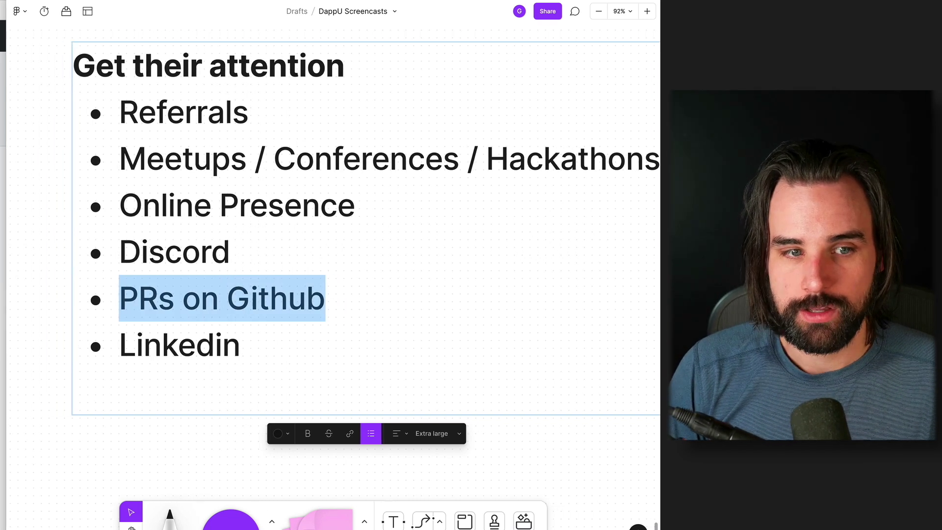
pyautogui.hscroll(3, 352, 326)
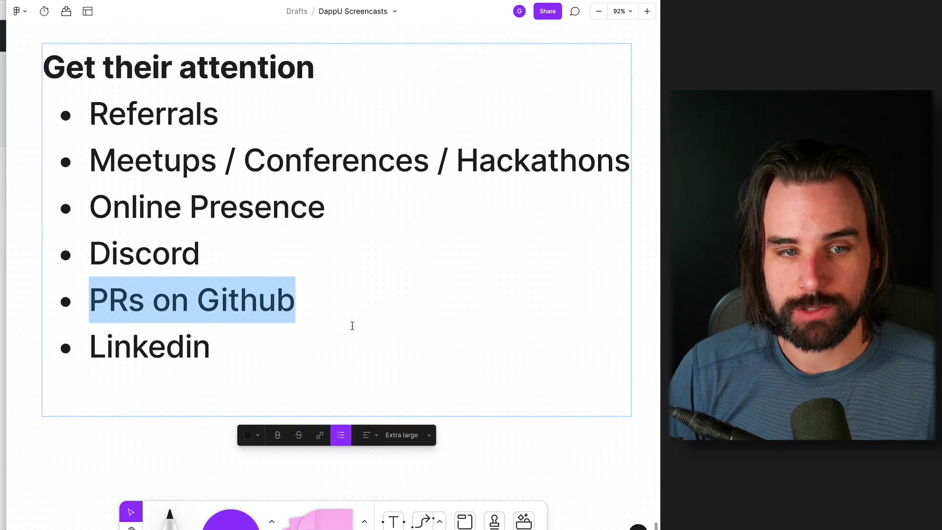
pyautogui.click(269, 330)
pyautogui.click(284, 399)
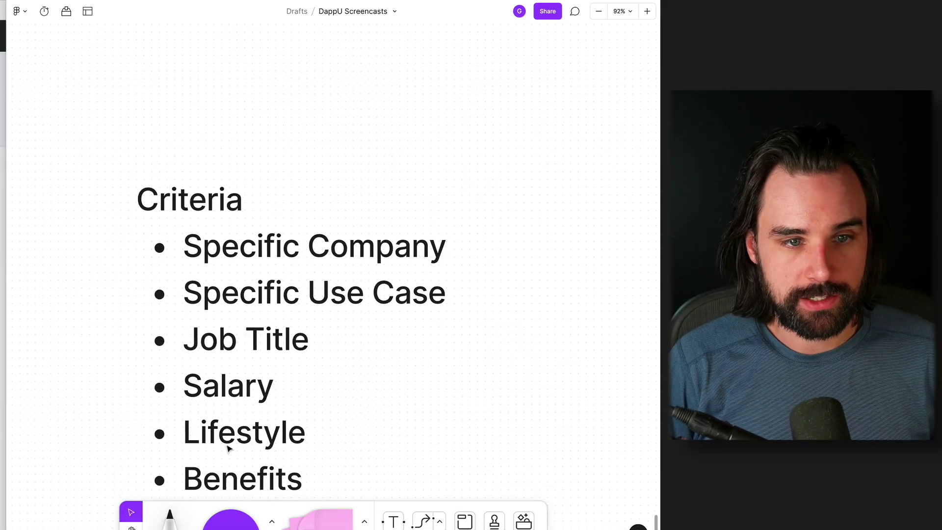
pyautogui.scroll(-3, 227, 447)
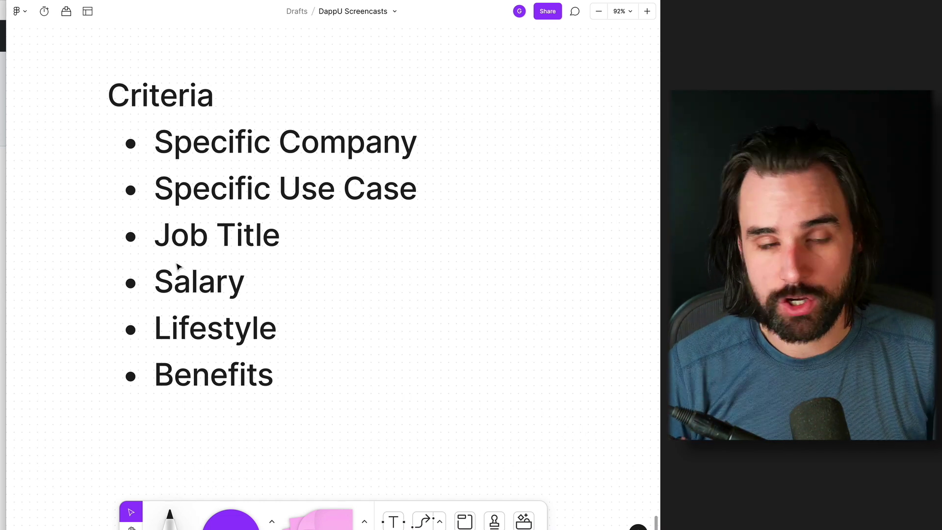
pyautogui.click(344, 297)
pyautogui.hscroll(2, 392, 306)
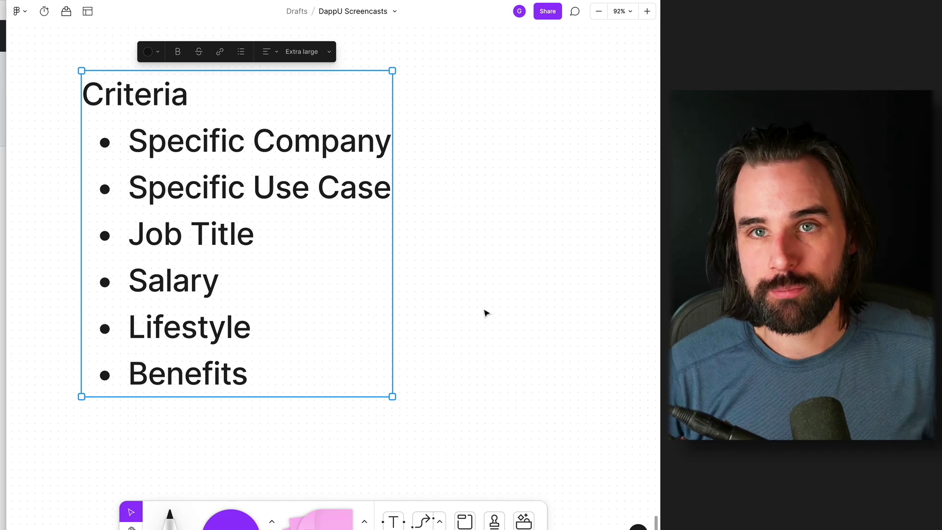
pyautogui.click(509, 288)
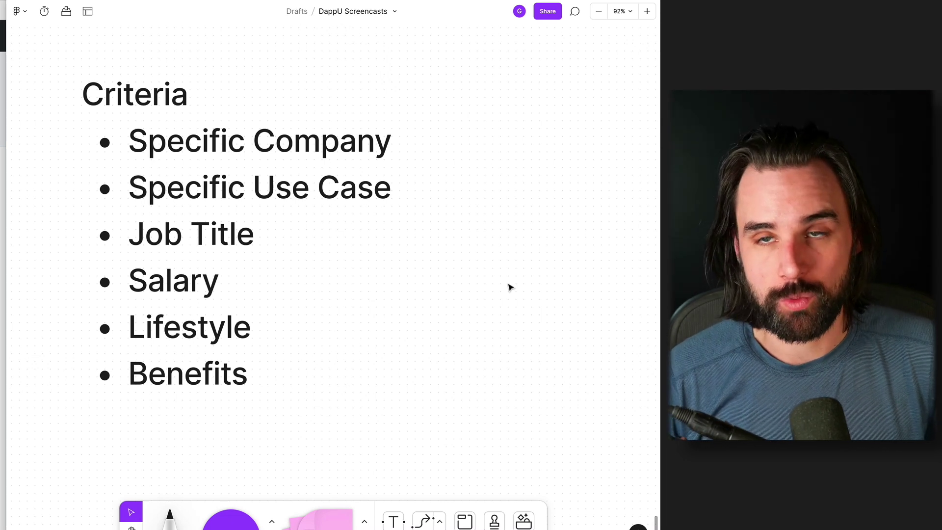
pyautogui.scroll(-2, 509, 287)
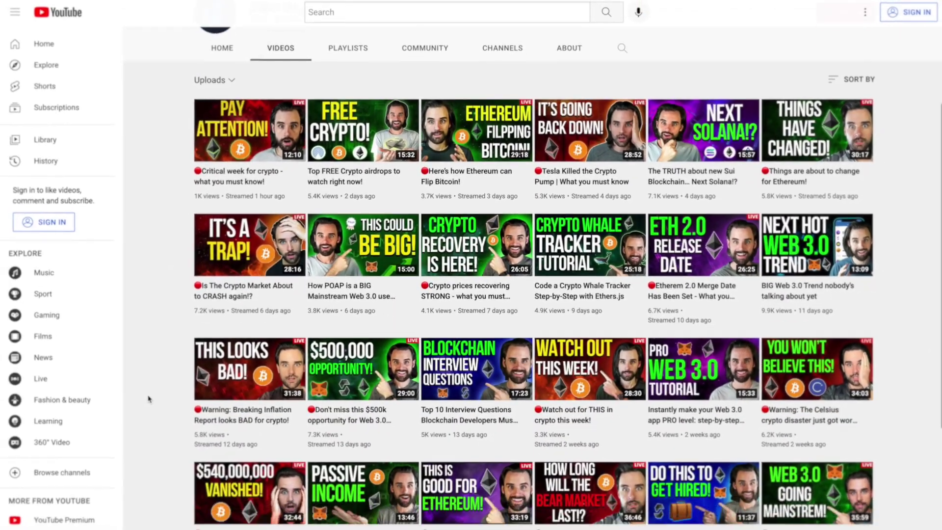
pyautogui.scroll(-2, 148, 394)
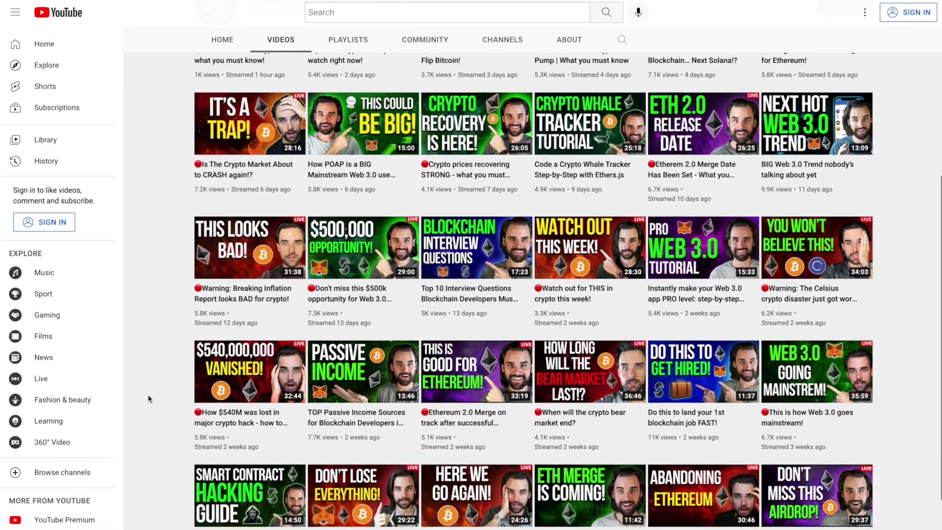
pyautogui.scroll(-5, 148, 396)
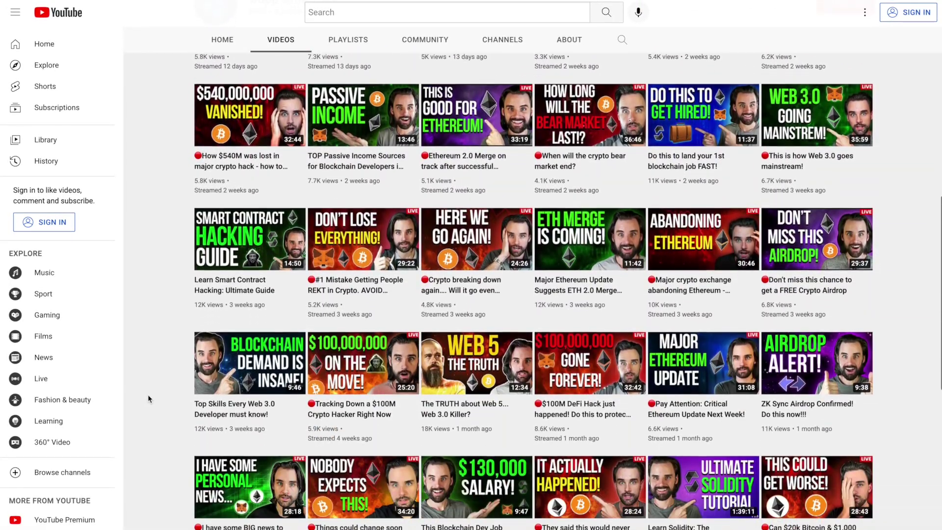